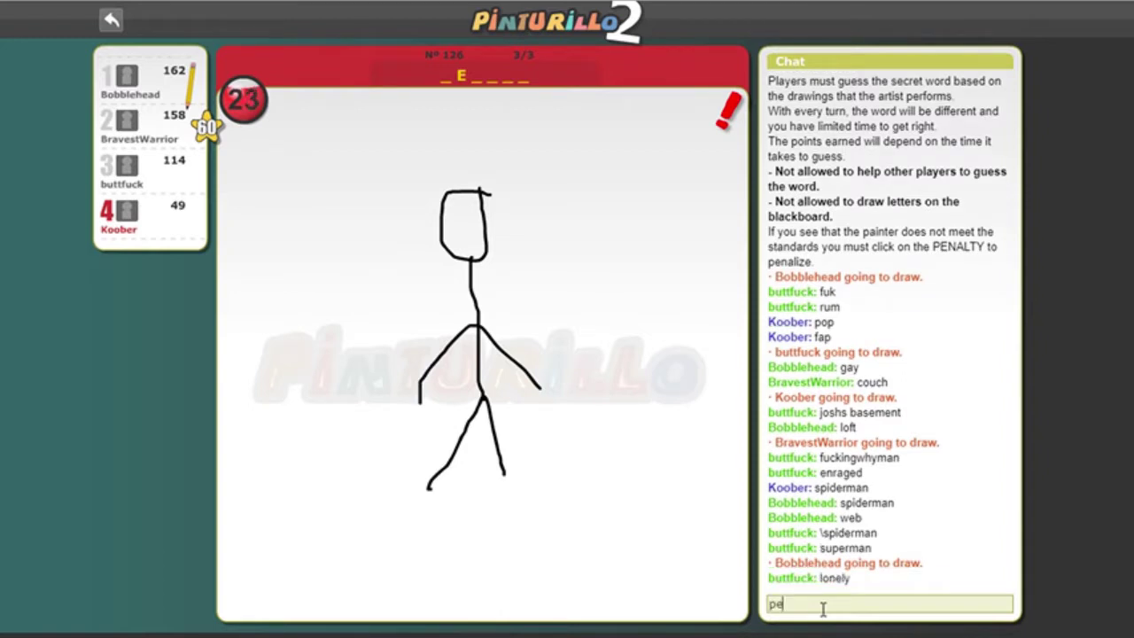
pyautogui.write('on')
# - Submit 'person' as the guess for the stick-figure drawing, earning 22 points
pyautogui.press('Return')
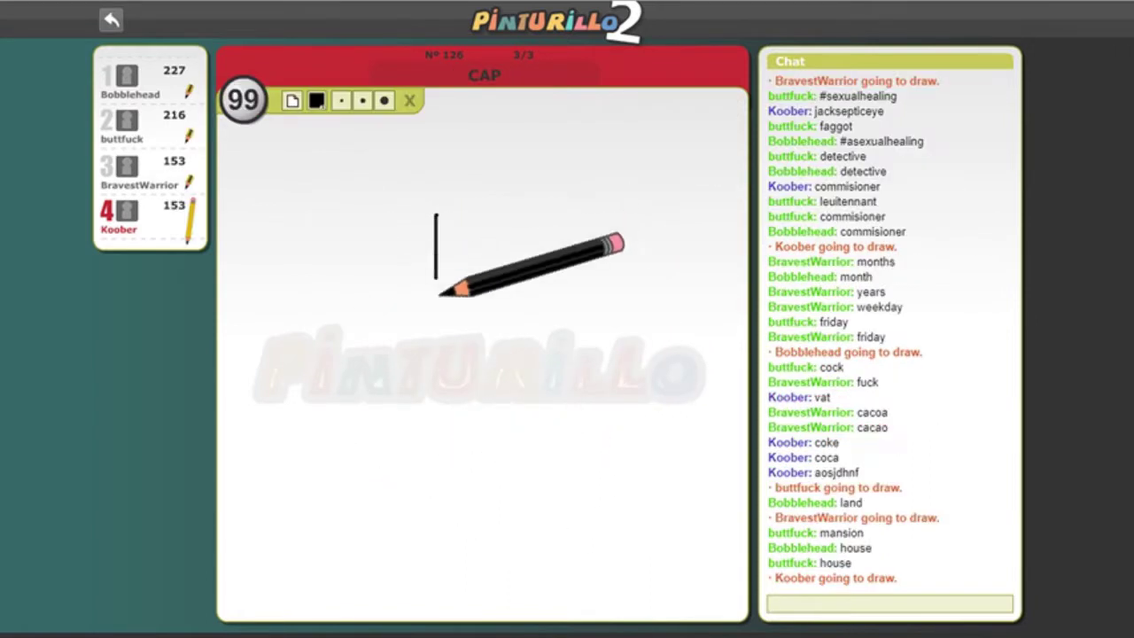
# - Sketch the tall bottle outline with a cap on top for the word CAP
pyautogui.moveTo(435, 214)
pyautogui.mouseDown()
pyautogui.moveTo(520, 596)
pyautogui.moveTo(517, 258)
pyautogui.moveTo(424, 214)
pyautogui.mouseUp()
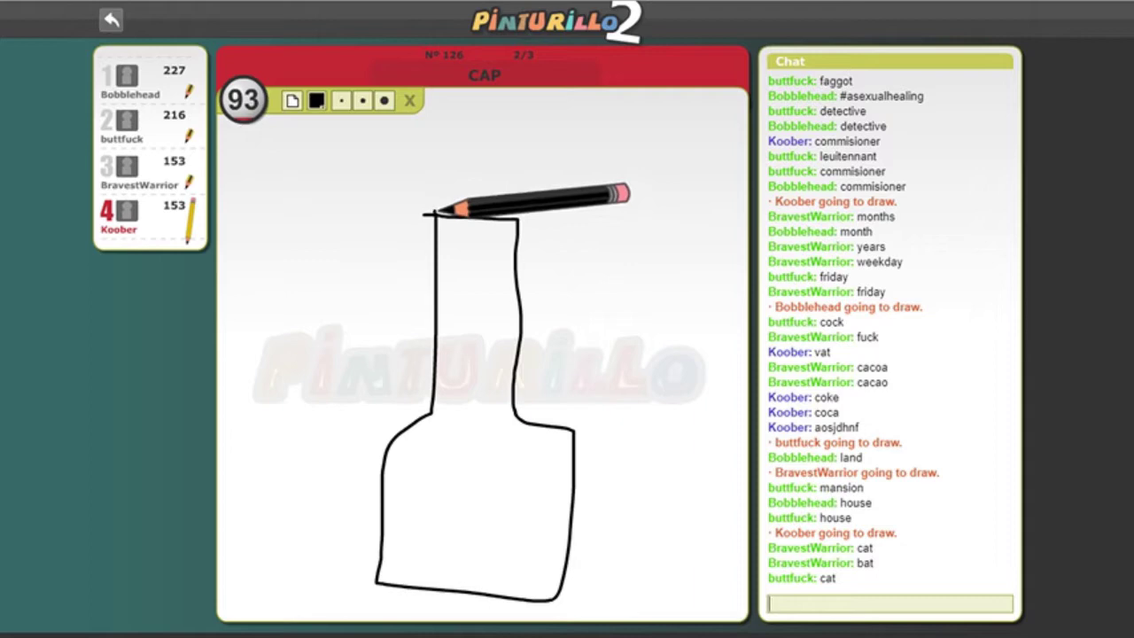
pyautogui.moveTo(424, 215)
pyautogui.mouseDown()
pyautogui.moveTo(513, 196)
pyautogui.moveTo(498, 208)
pyautogui.mouseUp()
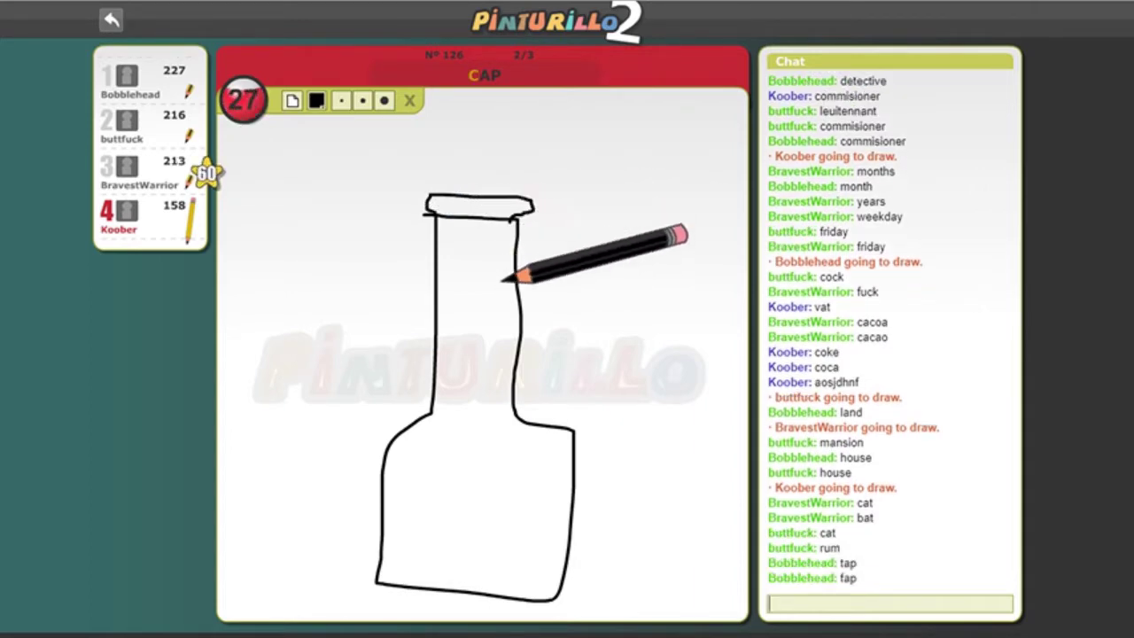
pyautogui.moveTo(531, 209)
pyautogui.mouseDown()
pyautogui.moveTo(453, 200)
pyautogui.moveTo(491, 387)
pyautogui.mouseUp()
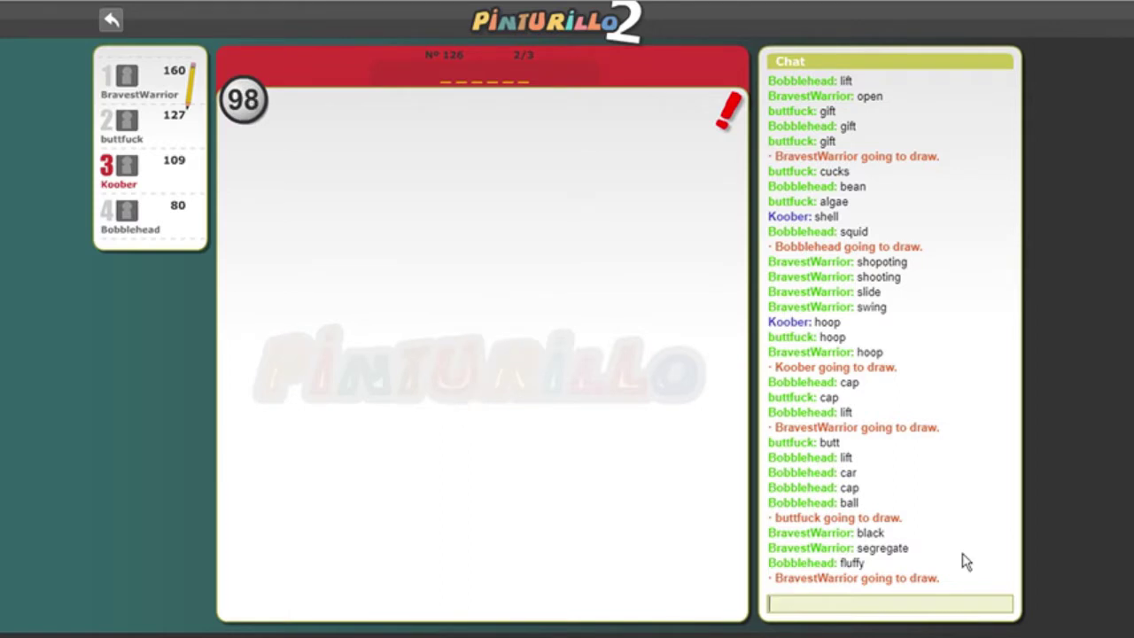
pyautogui.write('ni')
pyautogui.write('ger')
# - Send three guesses for the bedroom drawing, ending with the correct 'dirty'
pyautogui.press('Return')
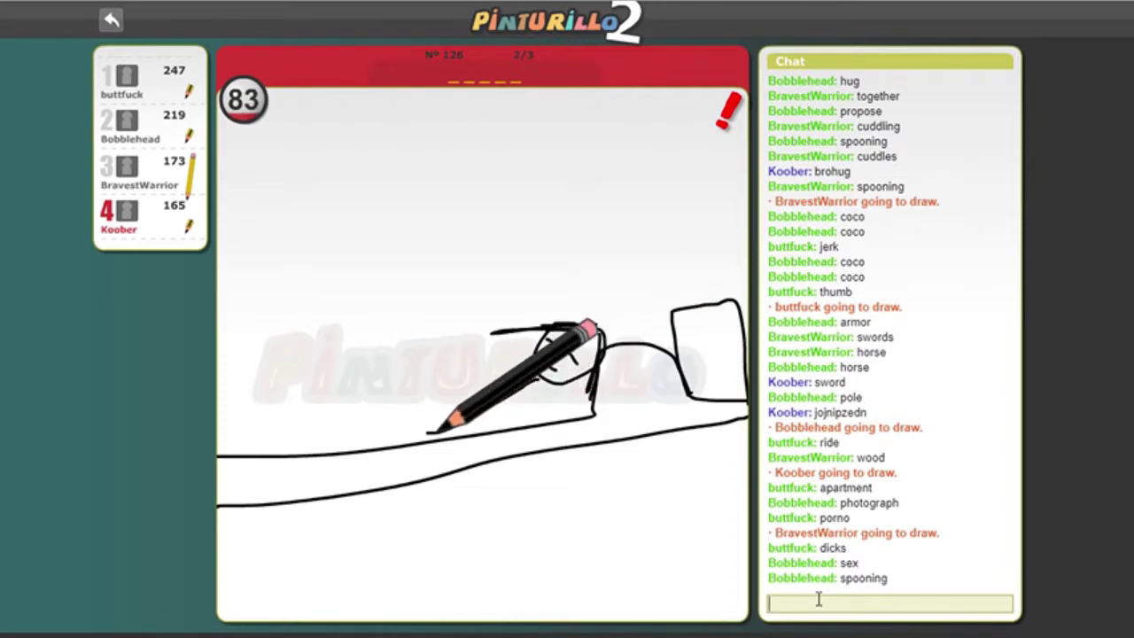
pyautogui.write('sleep')
pyautogui.press('Return')
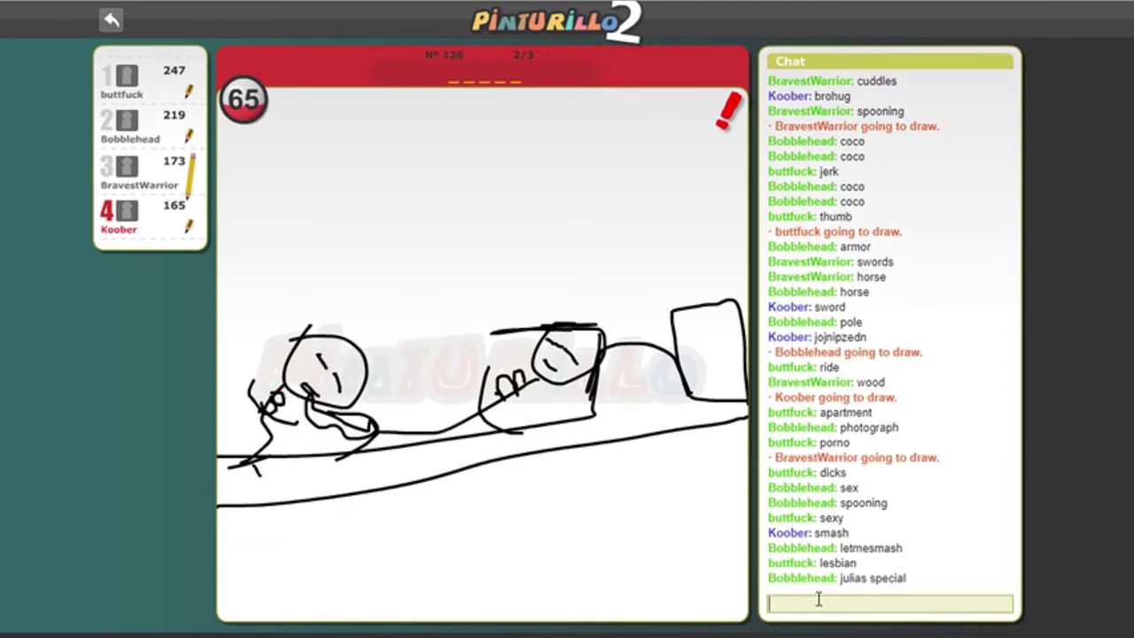
pyautogui.write('sex')
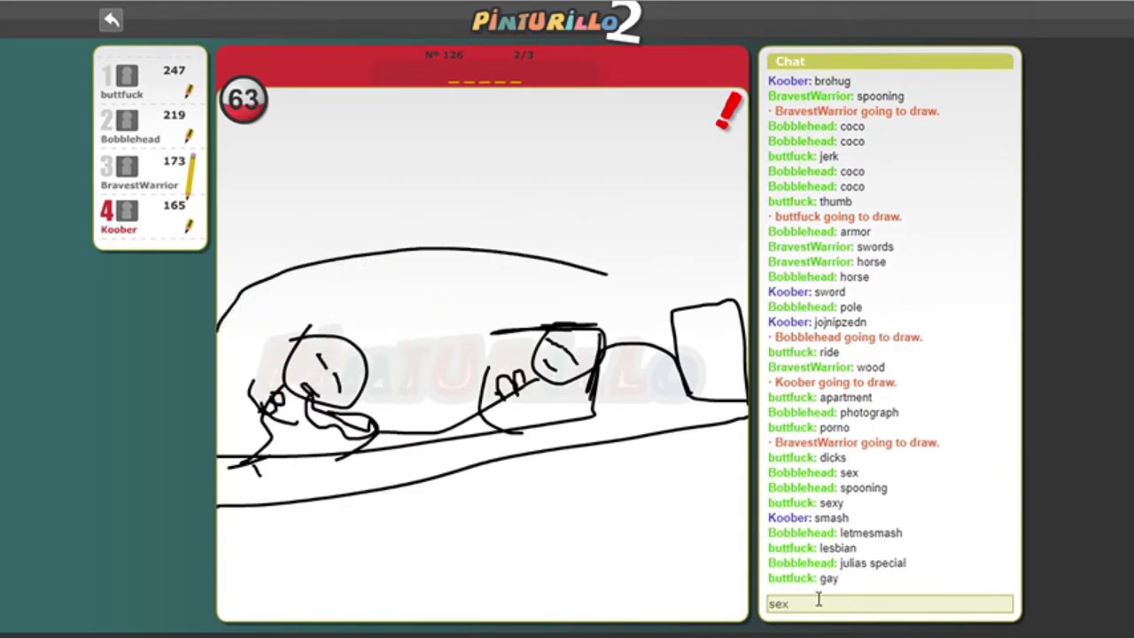
pyautogui.write('ual')
pyautogui.press('Return')
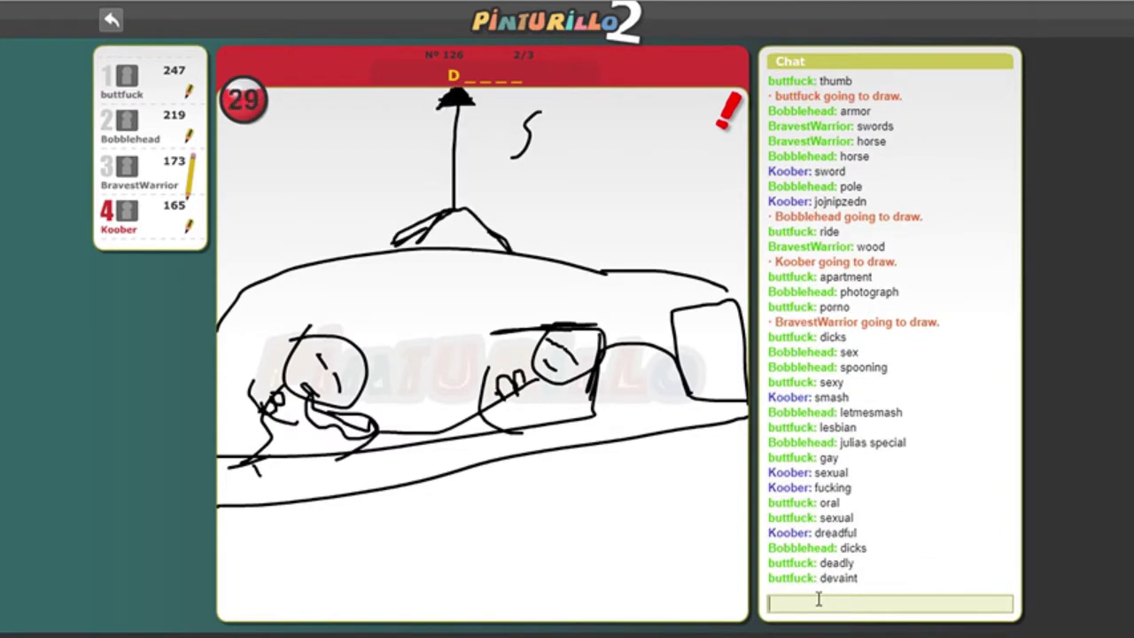
pyautogui.write('dir')
pyautogui.write('ty')
pyautogui.press('Return')
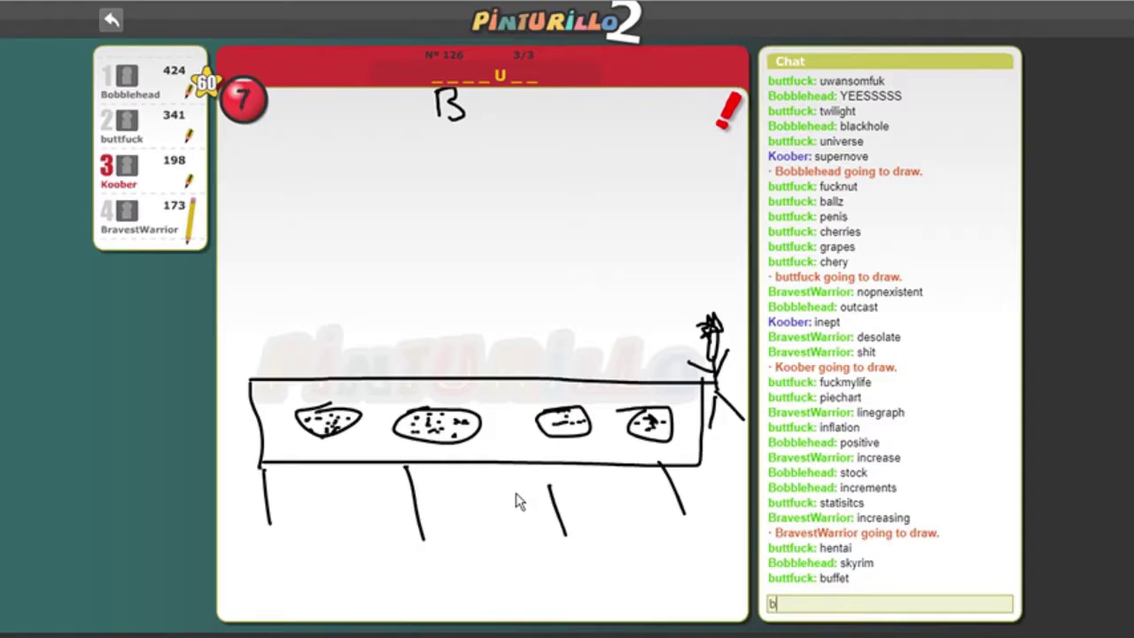
pyautogui.write('q')
pyautogui.write('t')
# - Submit 'banquet' as the correct guess for the long table drawing
pyautogui.press('Return')
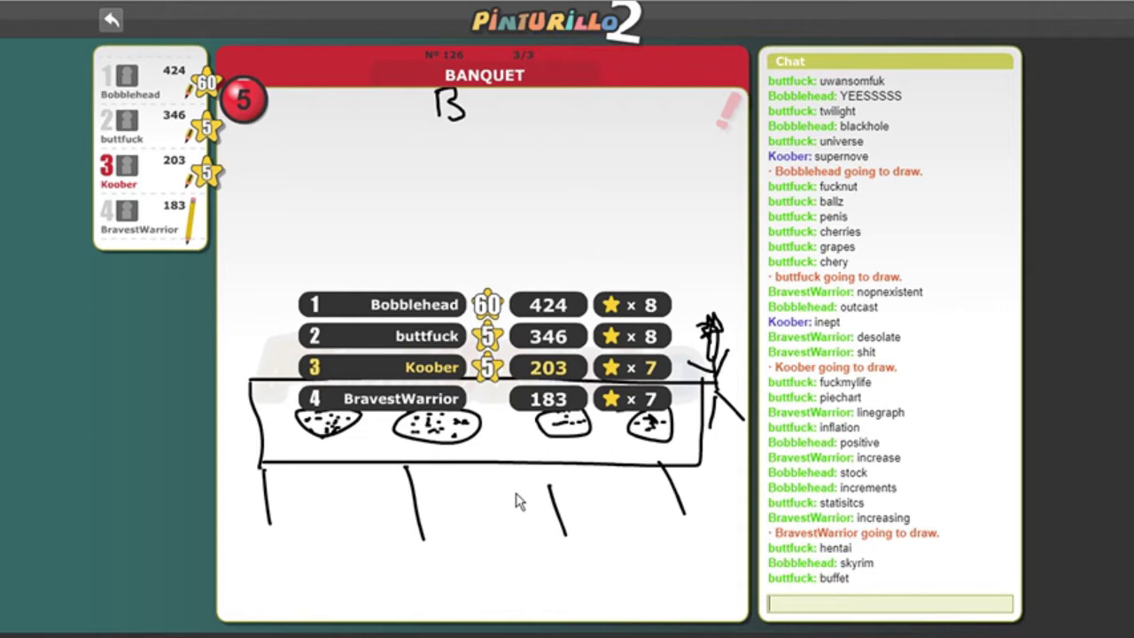
# - Send 'saxaphone' as the guess for the next round's drawing
pyautogui.press('Return')
pyautogui.write('saxe')
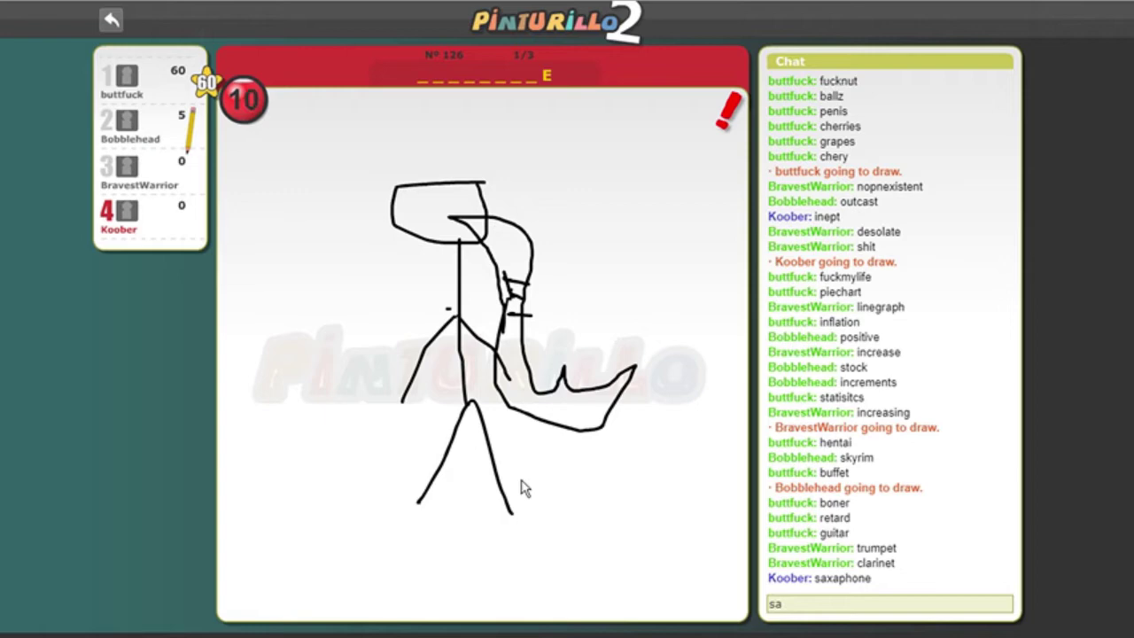
pyautogui.write('ph')
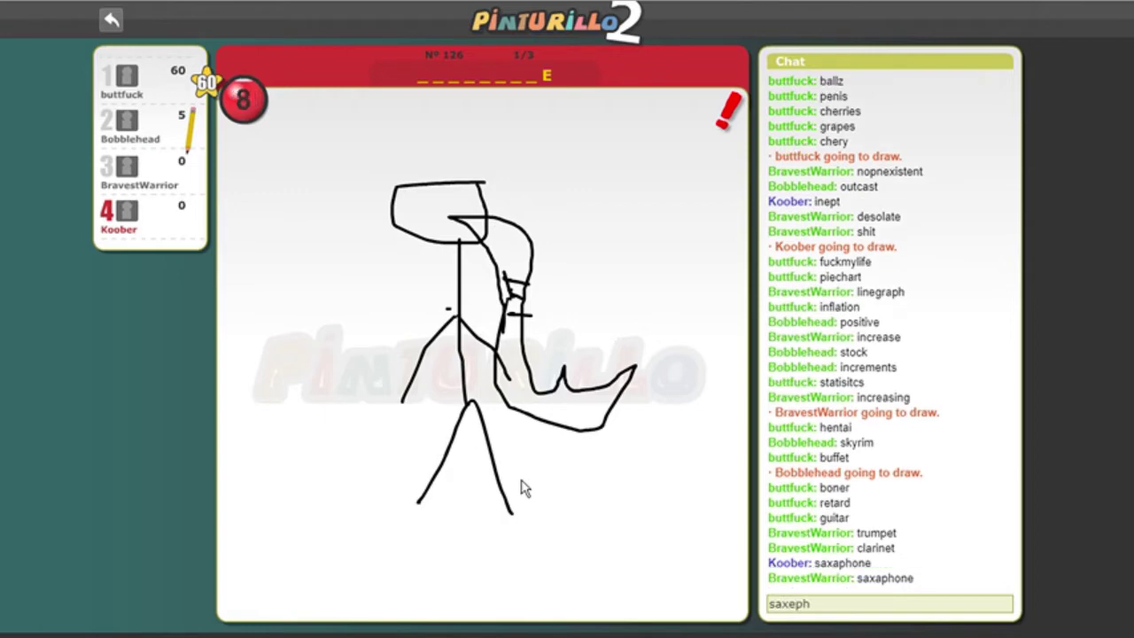
# - Fix the typos and send 'saxephone' as the guess
pyautogui.press('BackSpace')
pyautogui.press('BackSpace')
pyautogui.write('epne')
pyautogui.press('Return')
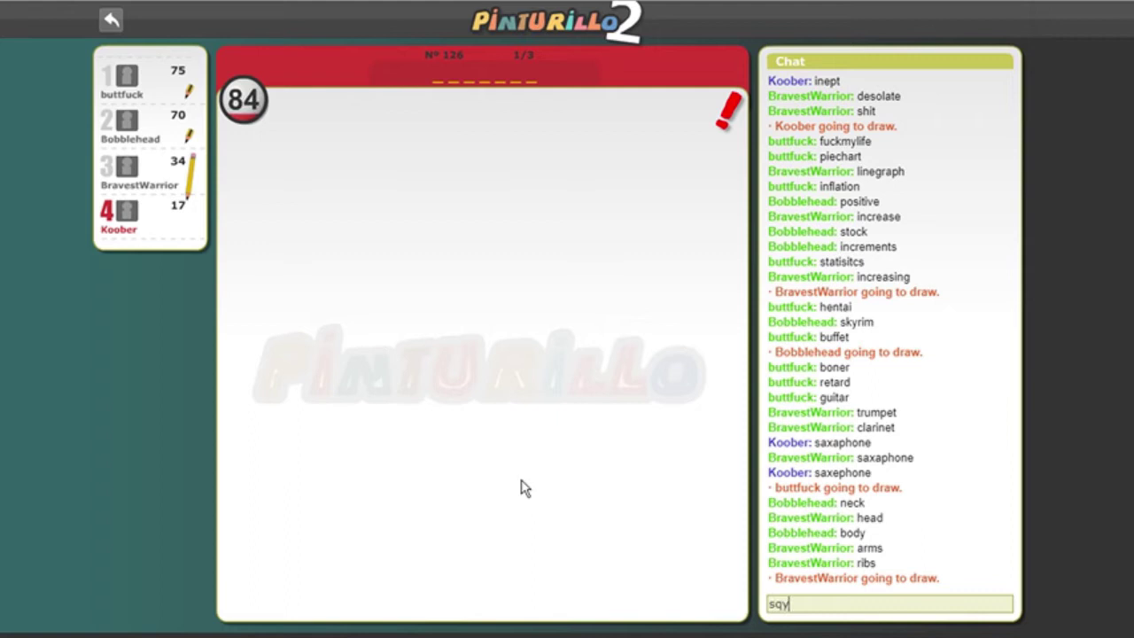
# - Guess 'pentagon', then the correct 'hexagon' for the shapes drawing, earning 10 points
pyautogui.press('BackSpace')
pyautogui.press('BackSpace')
pyautogui.write('pentagon')
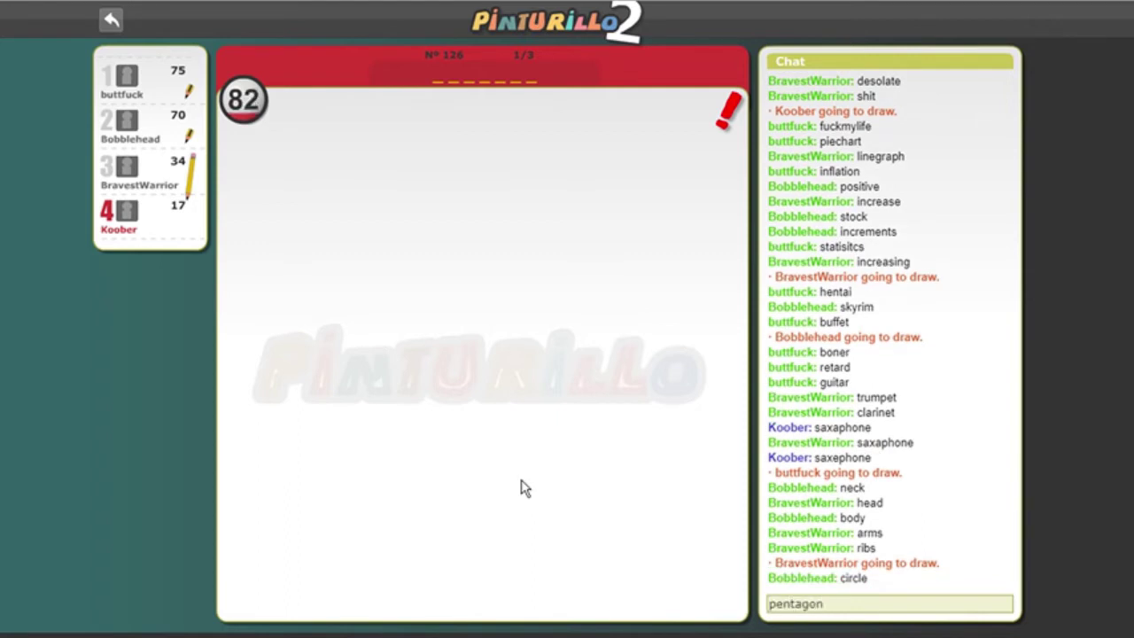
pyautogui.press('Return')
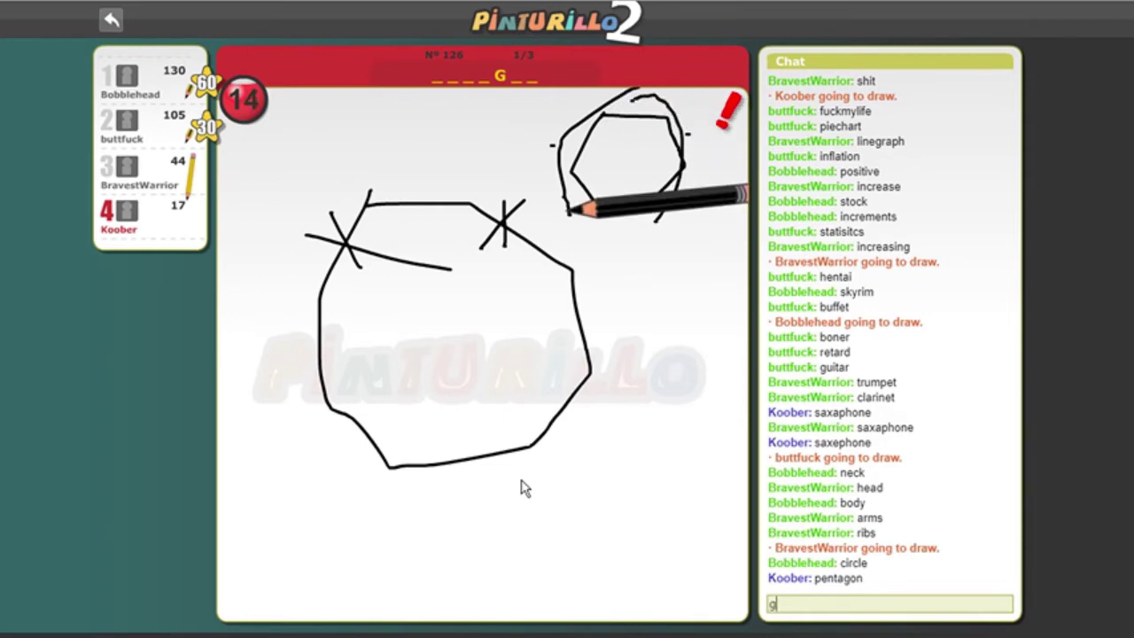
pyautogui.write('ha')
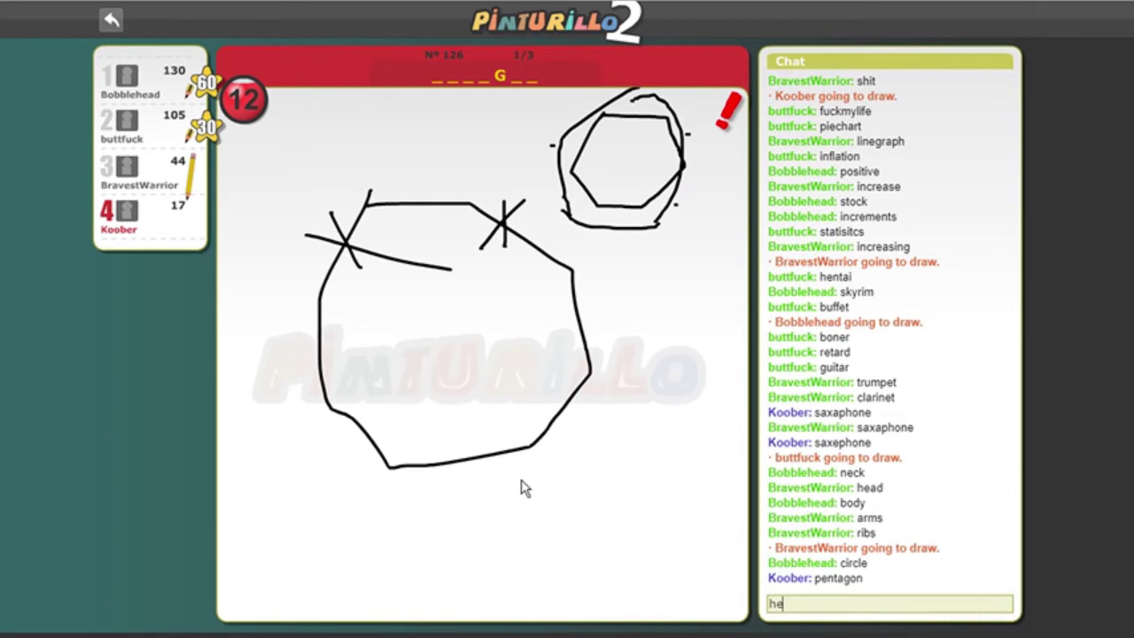
pyautogui.write('x')
pyautogui.write('on')
pyautogui.press('Return')
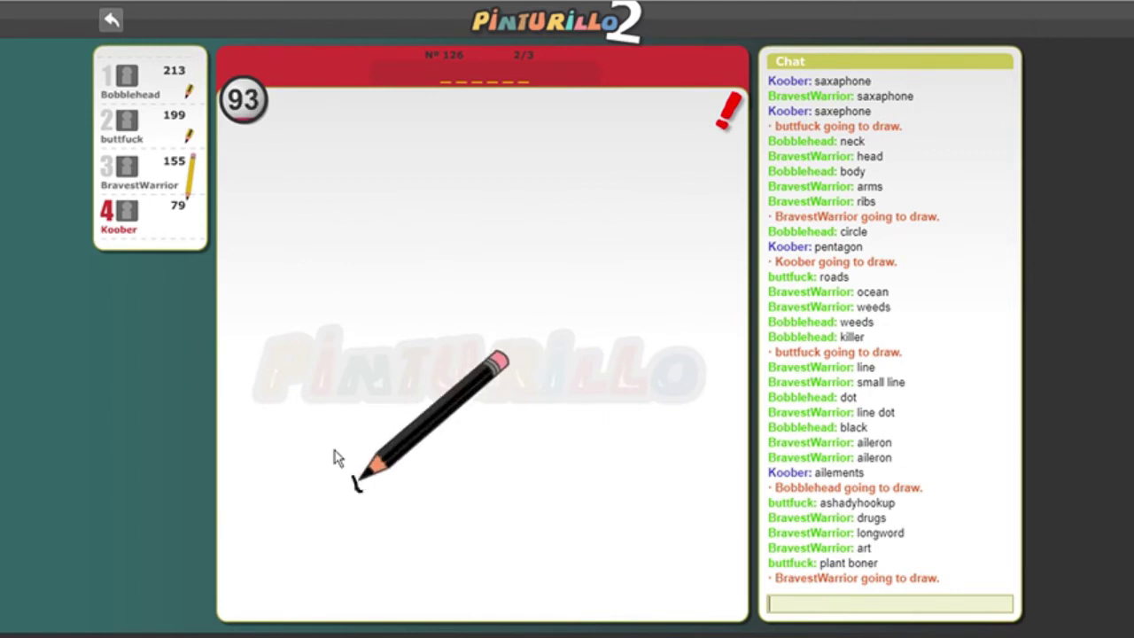
pyautogui.write('nails')
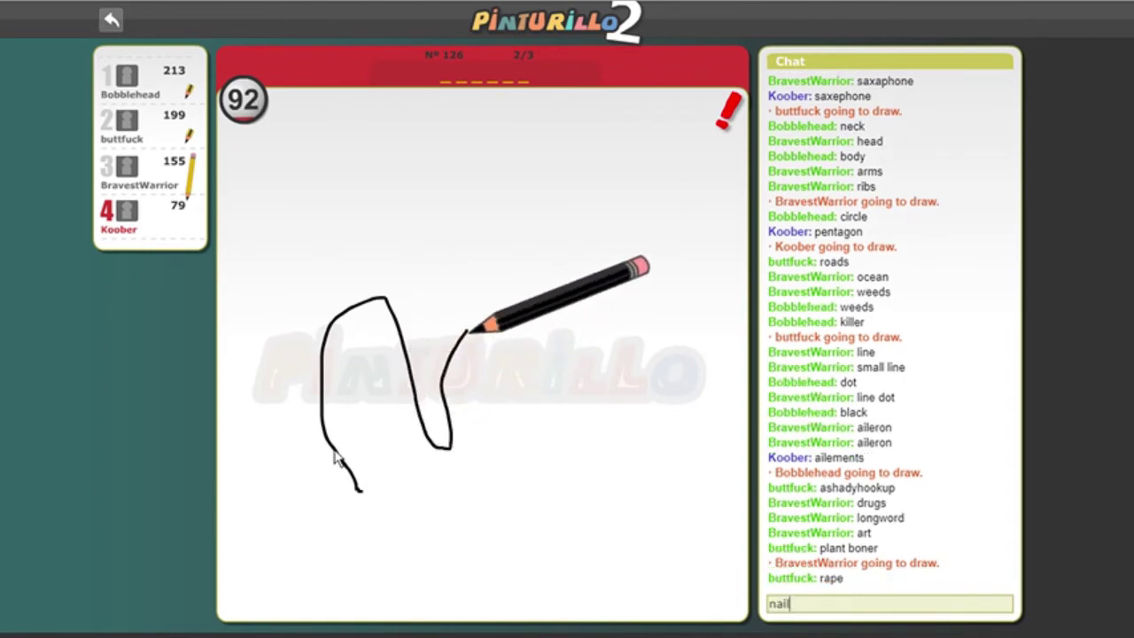
# - Send 'nails' as a guess for BravestWarrior's drawing
pyautogui.press('Return')
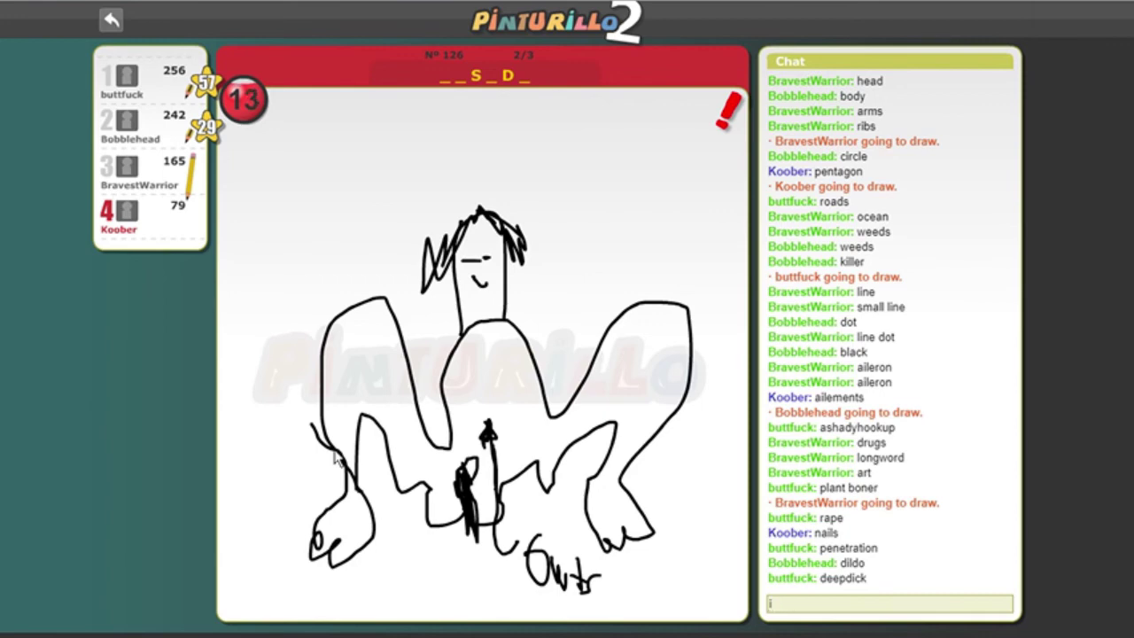
pyautogui.write('si')
pyautogui.write('e')
# - Submit 'inside' as the correct guess, rising to 90 points
pyautogui.press('Return')
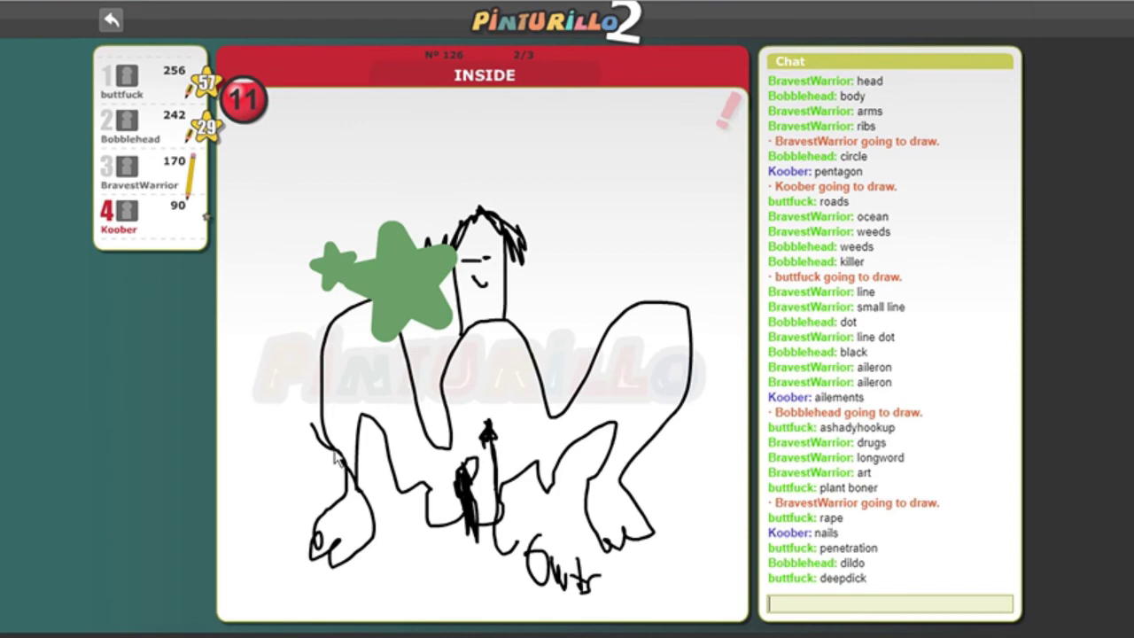